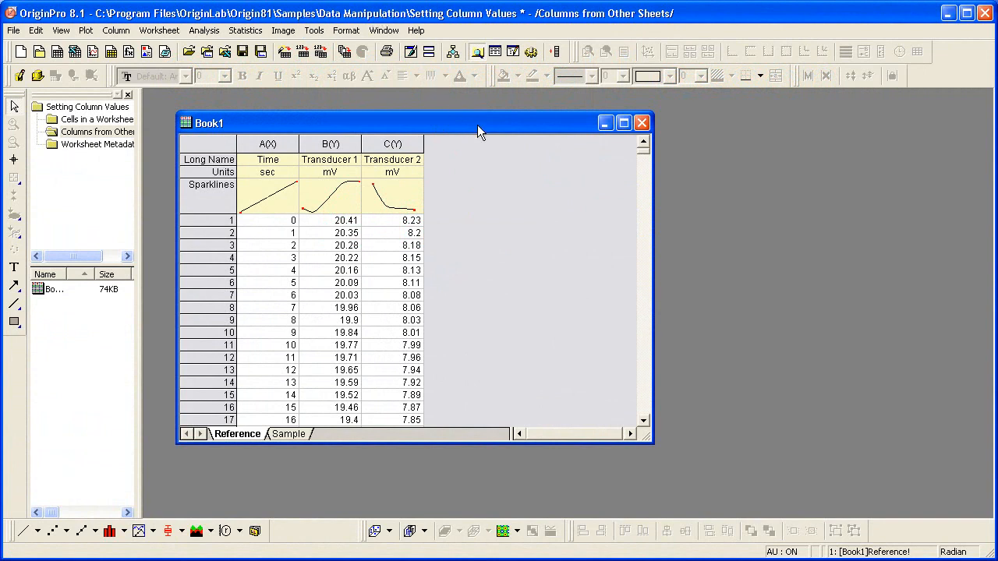
# - Add a new empty sheet modelled on Sample from the Sample tab's context menu
pyautogui.moveTo(478, 124); pyautogui.dragTo(472, 119)
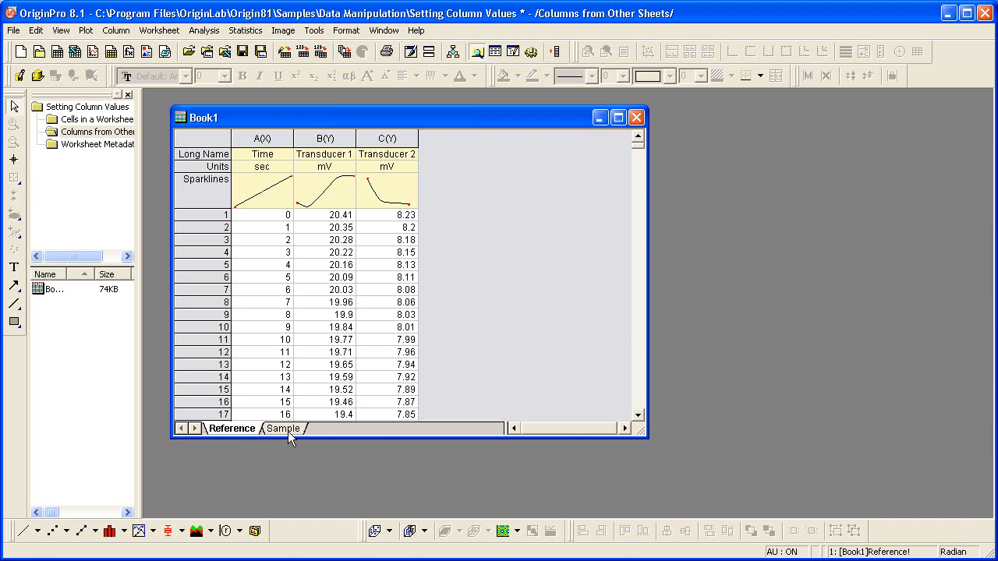
pyautogui.rightClick(288, 431)
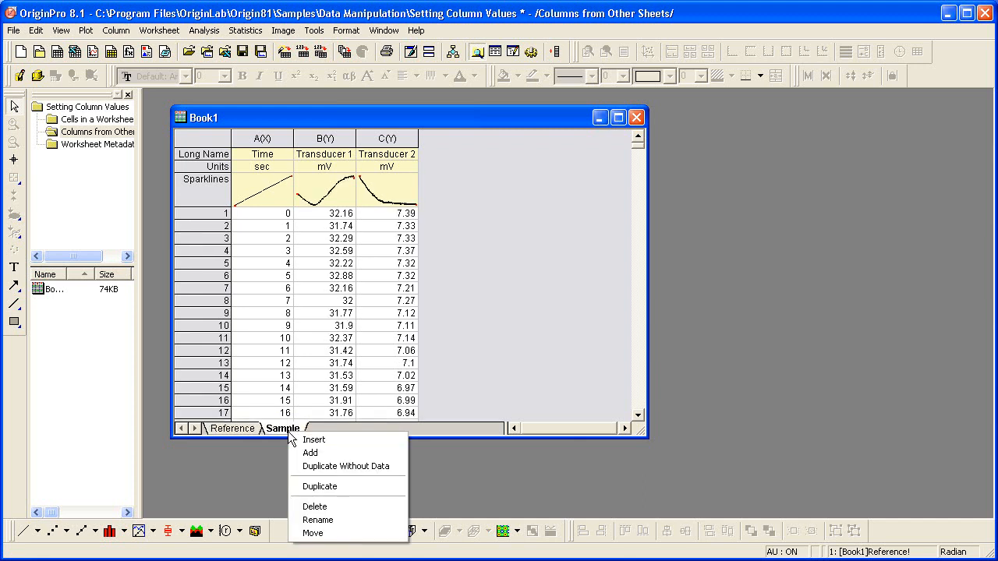
pyautogui.click(335, 466)
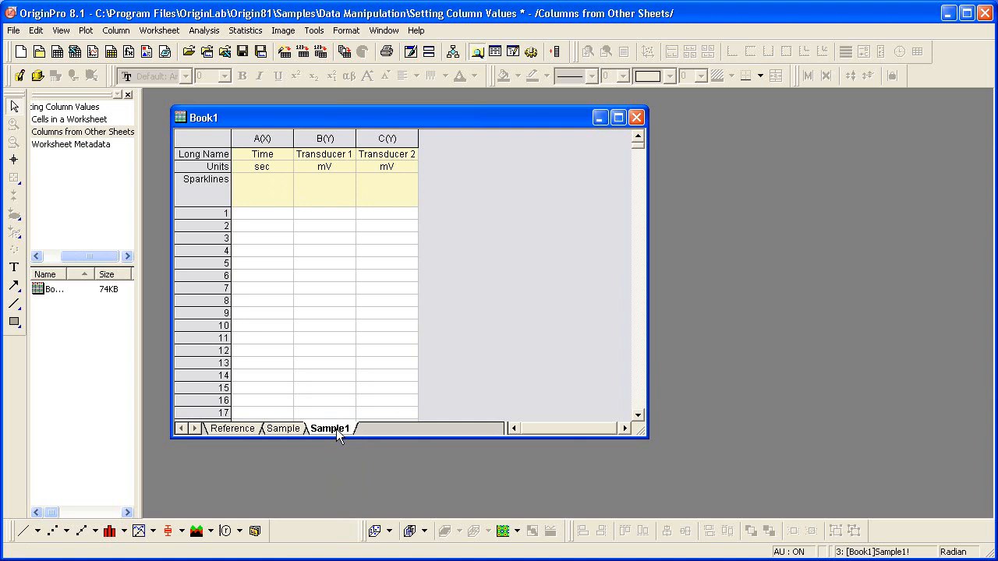
# - Rename the Sample1 sheet tab to CorrectedSample, removing the trailing 1
pyautogui.doubleClick(336, 429)
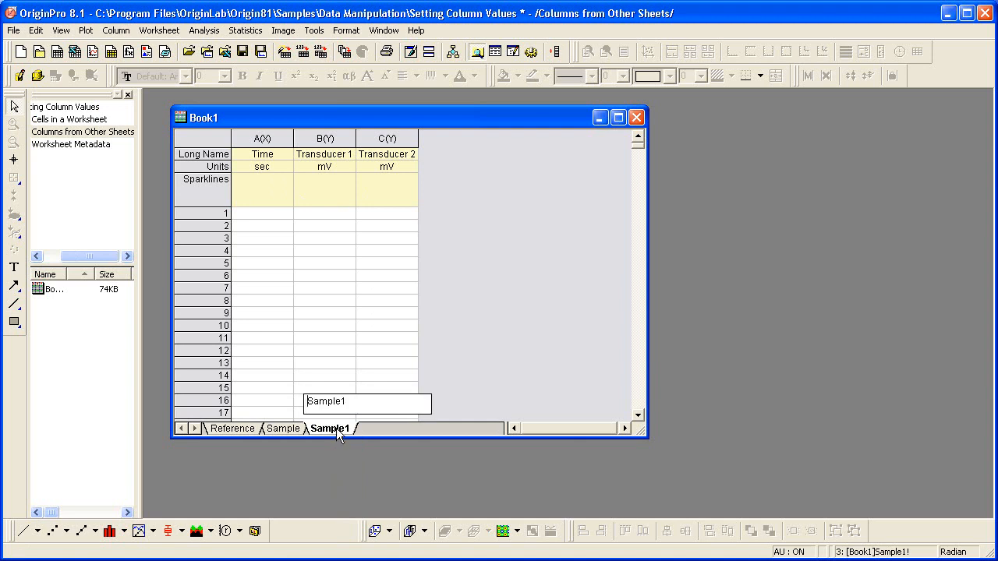
pyautogui.write('Corre')
pyautogui.write('cted')
pyautogui.press('BackSpace')
pyautogui.press('Return')
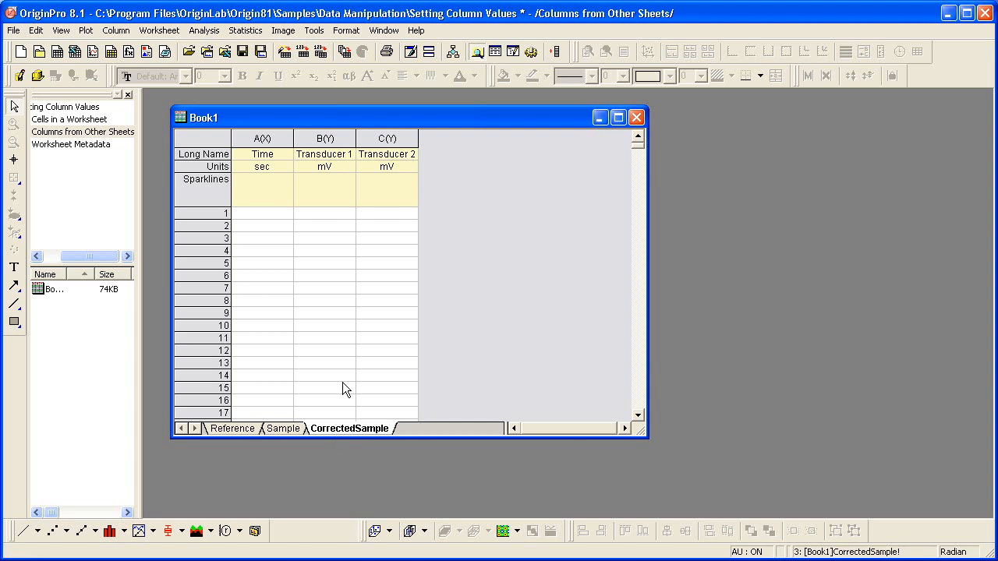
# - Start Set Column Values for CorrectedSample's Time column A
pyautogui.click(272, 139)
pyautogui.rightClick(272, 139)
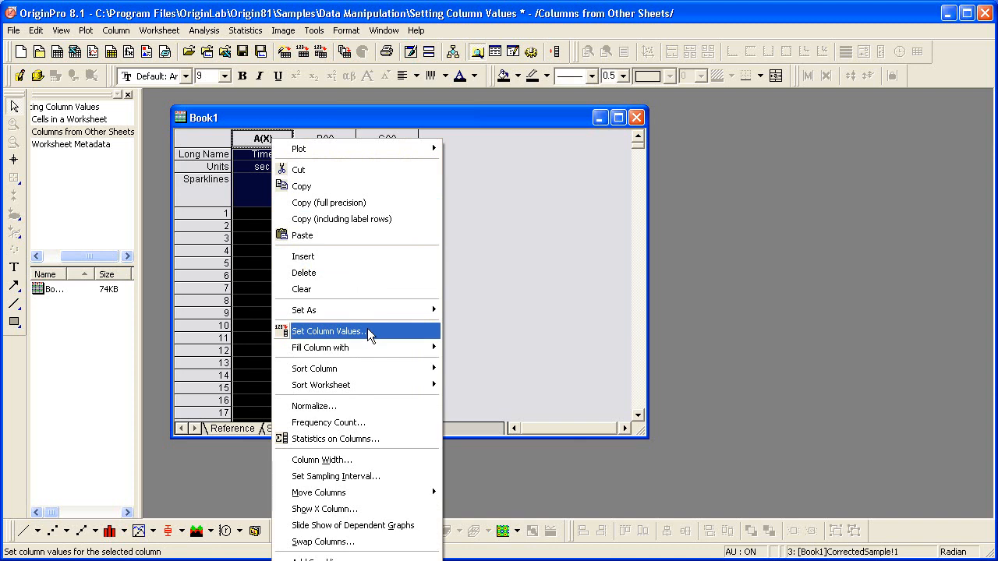
pyautogui.click(368, 328)
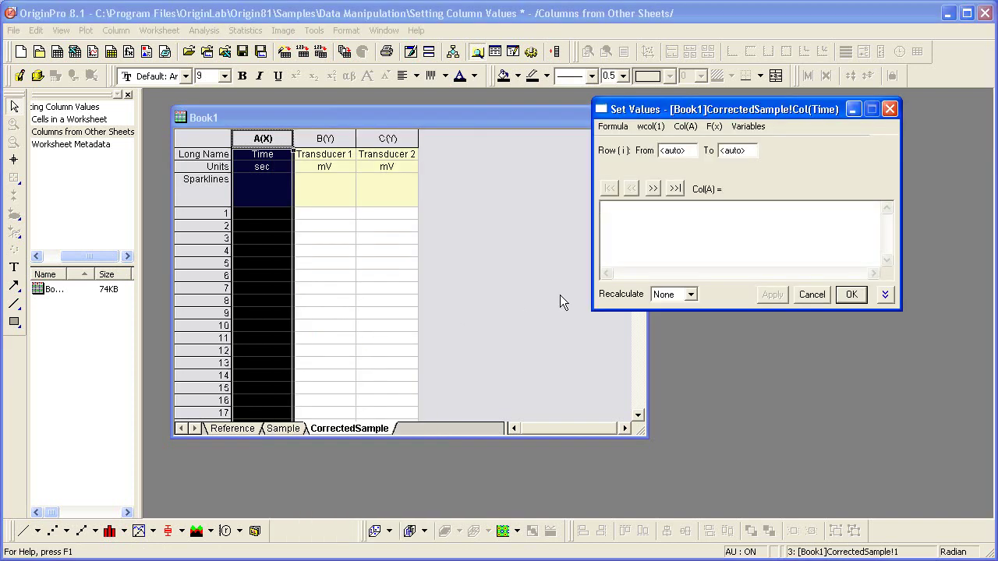
# - From the Variables menu, choose Insert Range Variable to list the sheet's columns
pyautogui.click(753, 135)
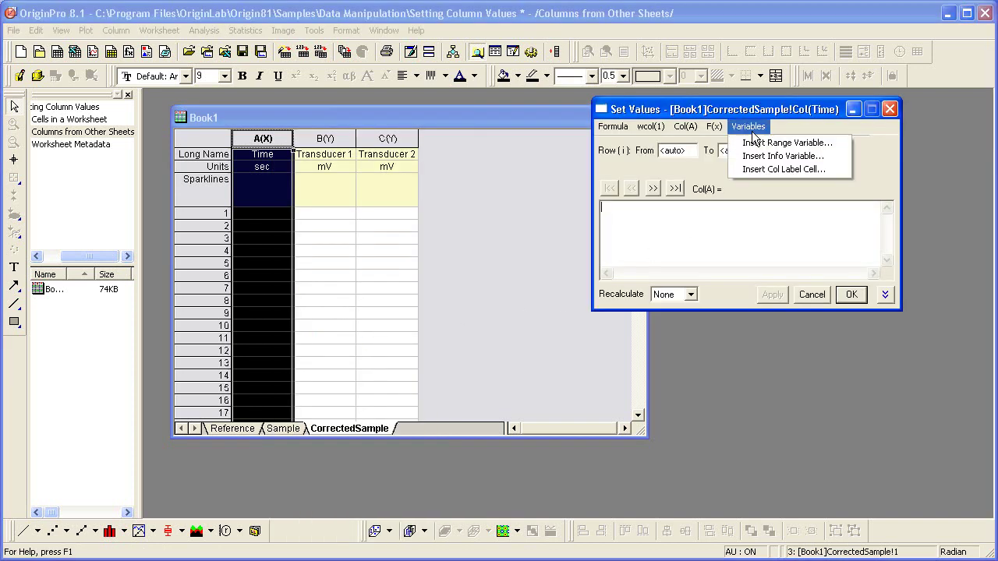
pyautogui.click(803, 147)
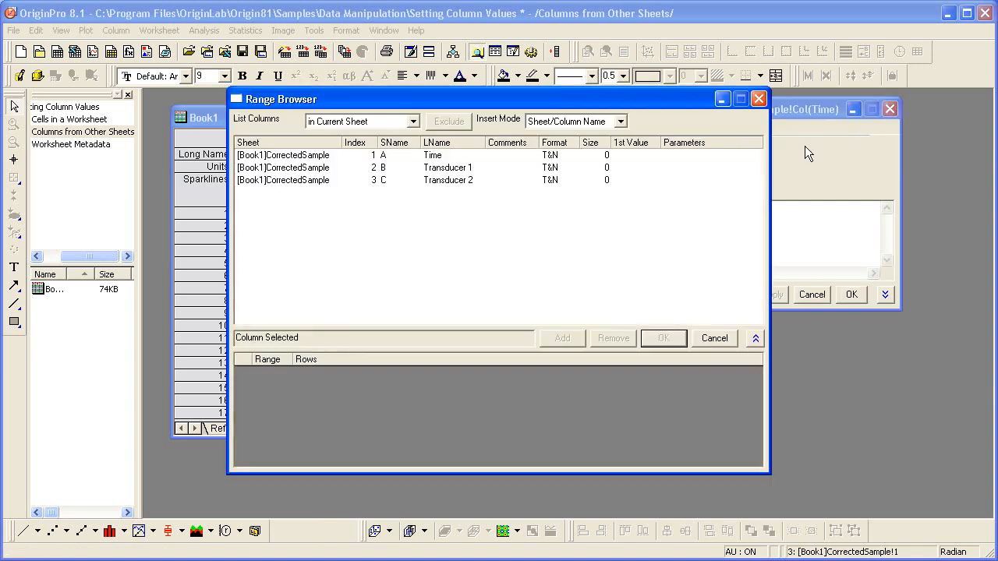
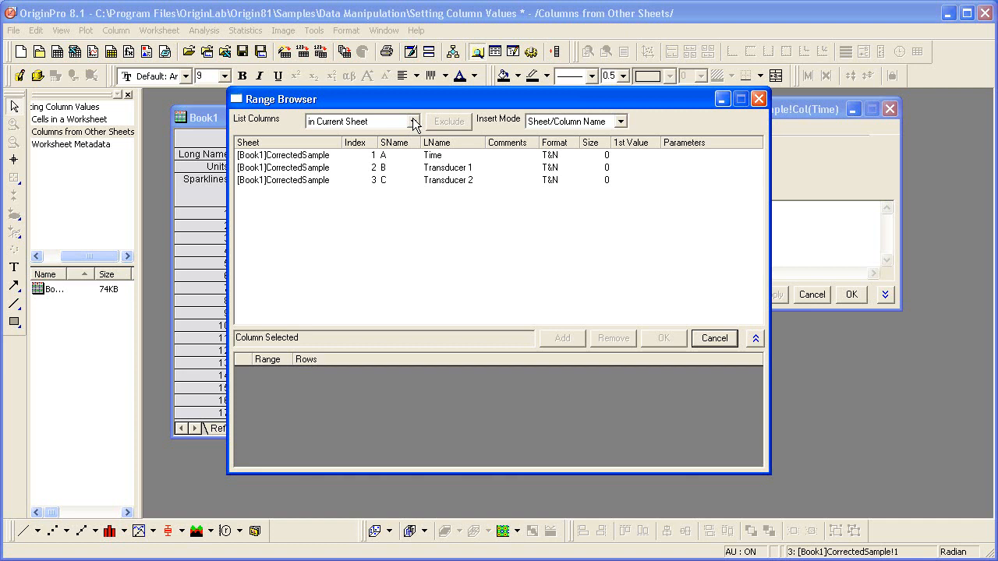
# - List columns in the current book and insert range r1 = Sample!A for the Sample Time column
pyautogui.click(413, 121)
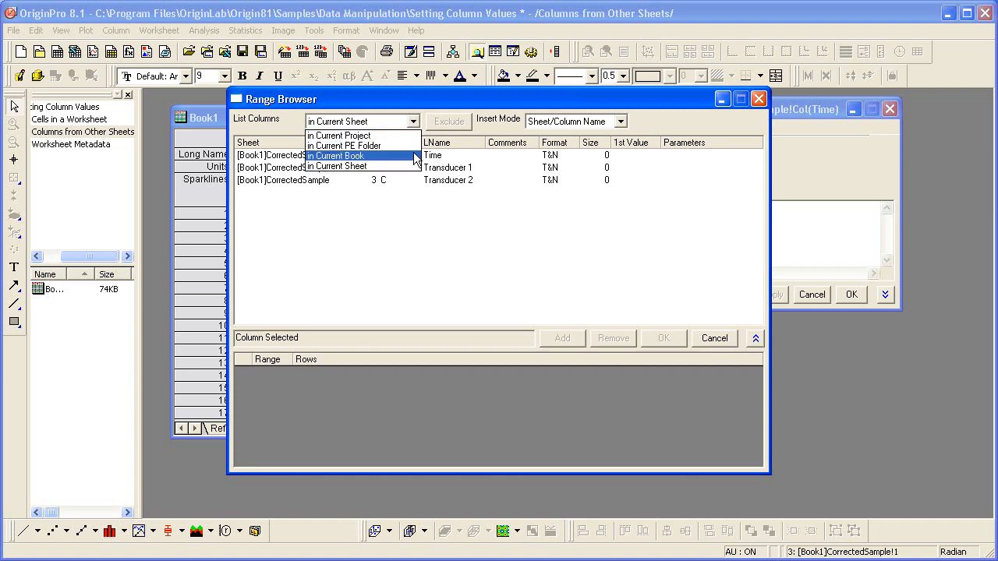
pyautogui.click(414, 155)
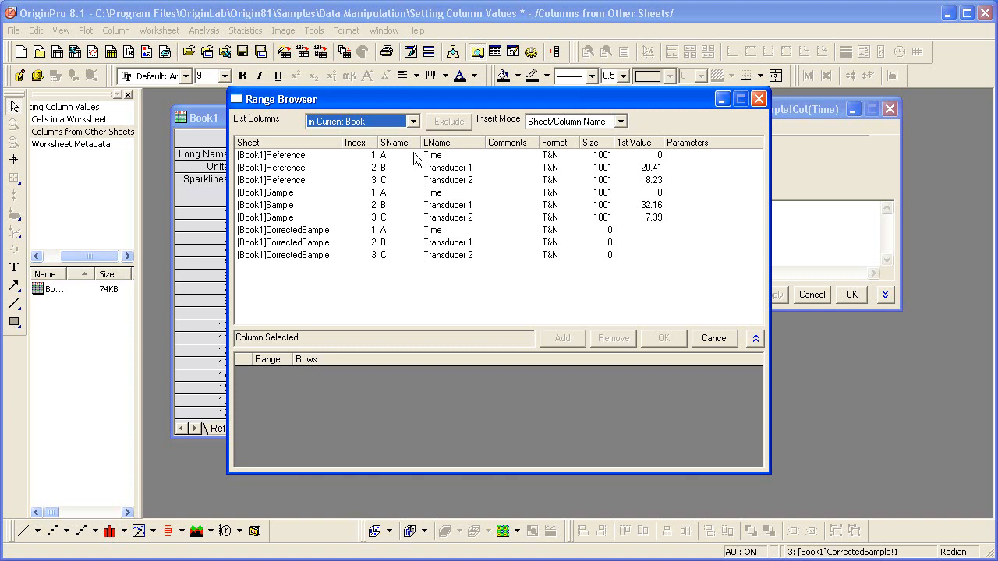
pyautogui.click(364, 198)
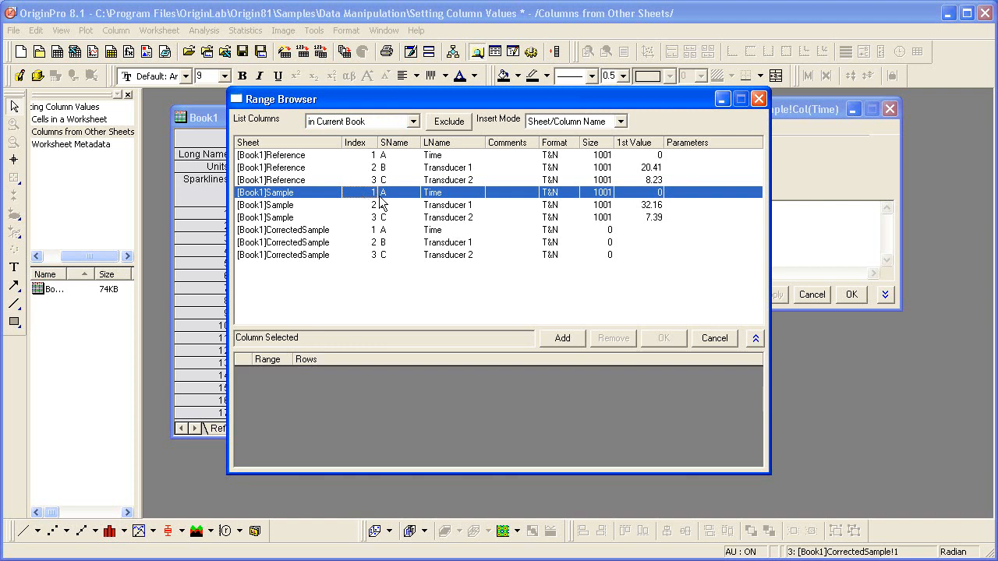
pyautogui.click(563, 339)
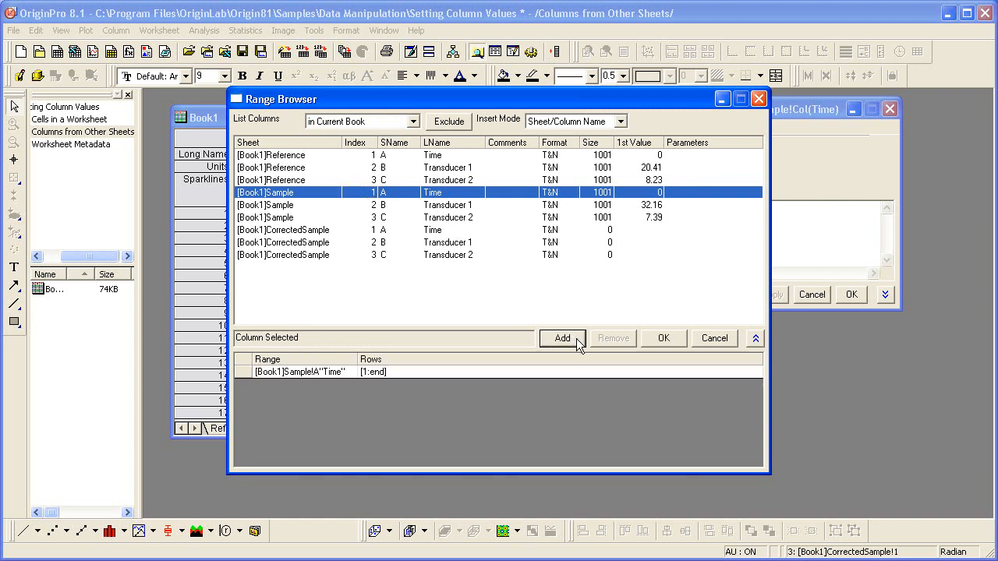
pyautogui.click(658, 340)
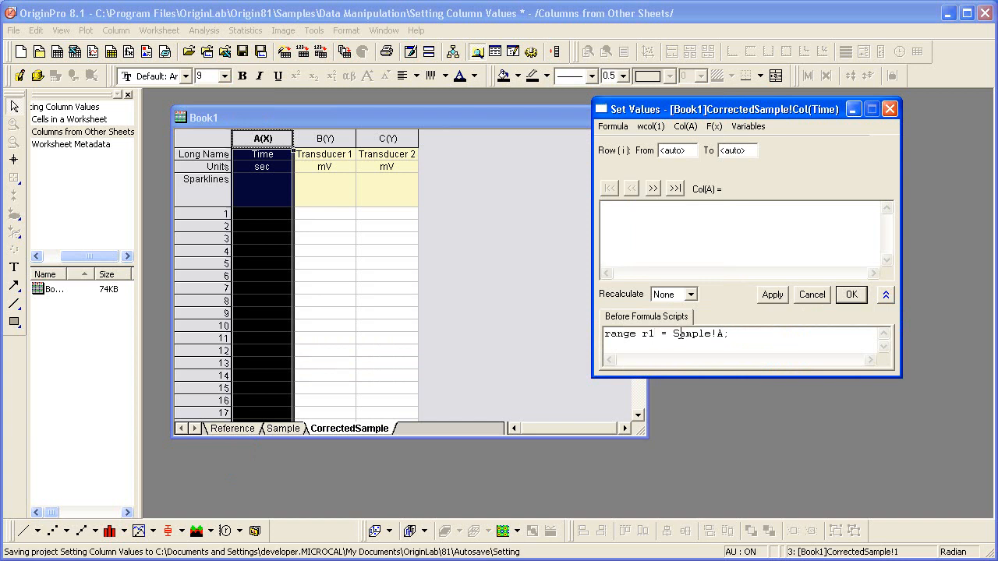
# - Rename r1 to rTime, fill the Time column with rTime (0, 1, 2…) and close Set Values
pyautogui.press('BackSpace')
pyautogui.write('T')
pyautogui.write('ime')
pyautogui.write('rTim')
pyautogui.write('e')
pyautogui.click(771, 296)
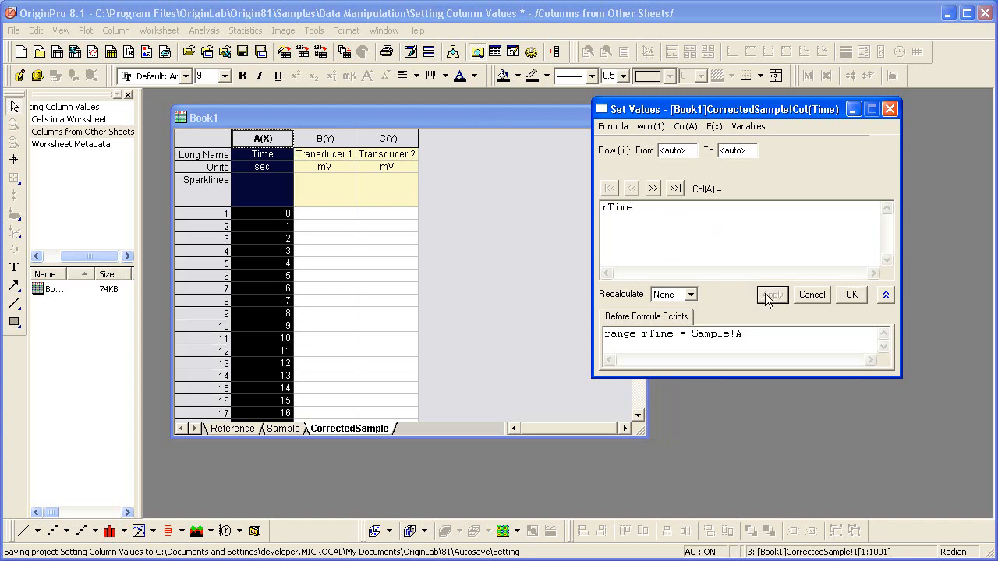
pyautogui.click(851, 299)
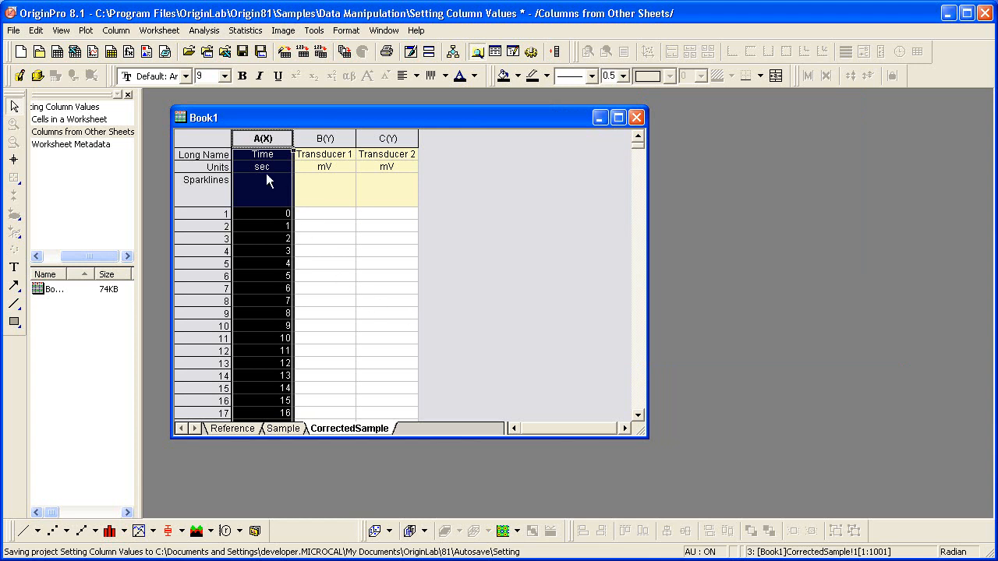
pyautogui.click(284, 429)
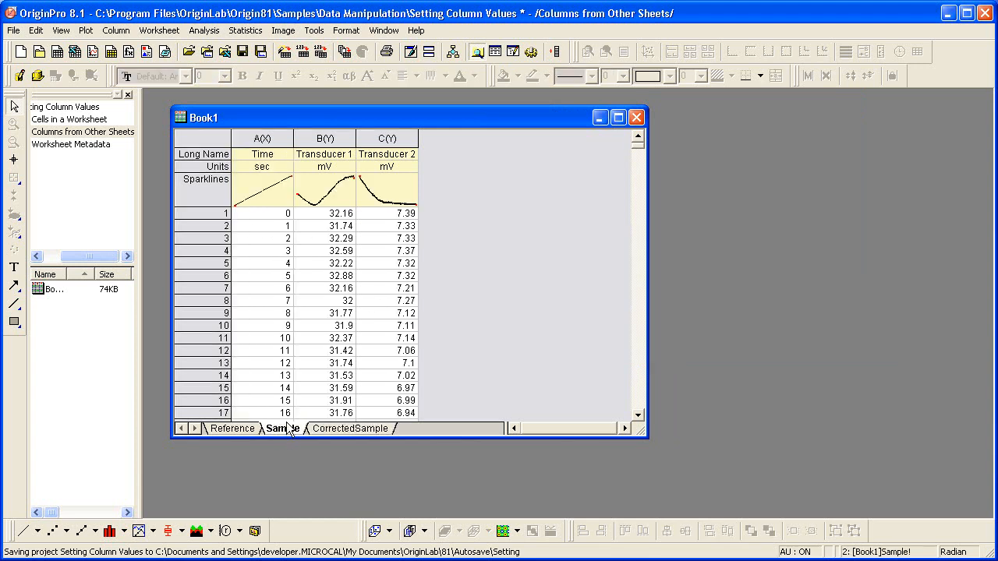
pyautogui.click(263, 138)
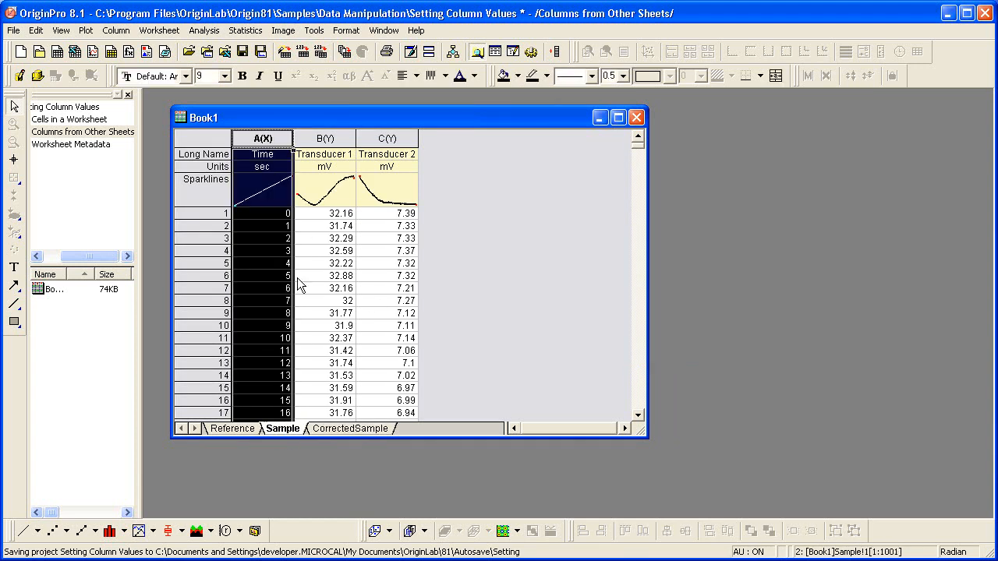
pyautogui.click(351, 430)
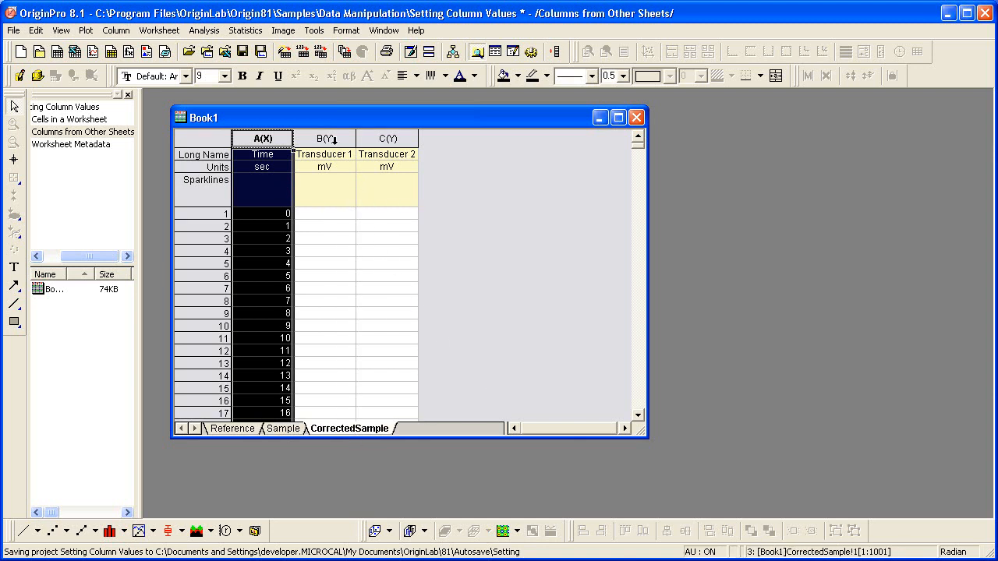
# - Start Set Column Values on CorrectedSample Transducer 1 and begin inserting a range variable
pyautogui.click(334, 140)
pyautogui.rightClick(335, 141)
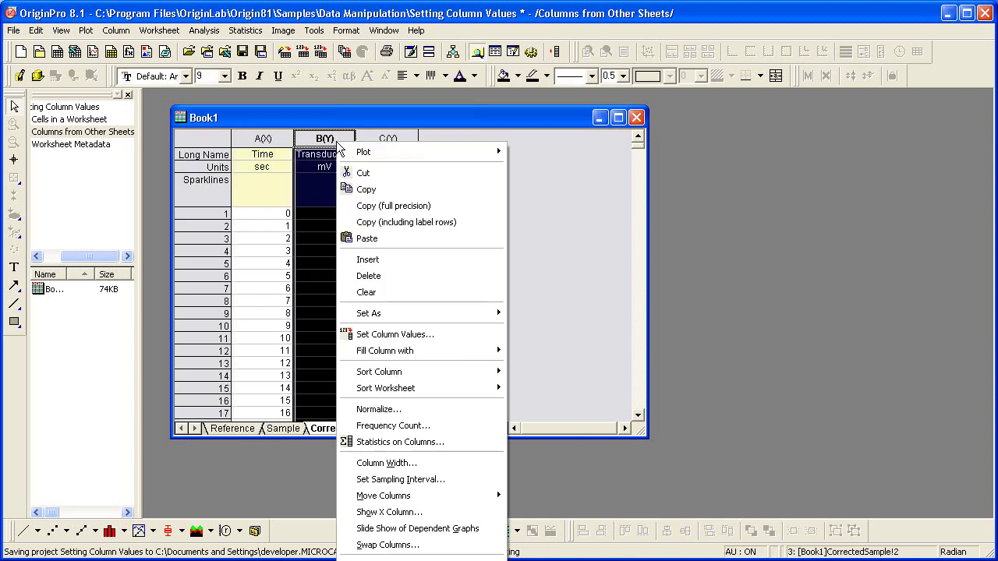
pyautogui.click(428, 332)
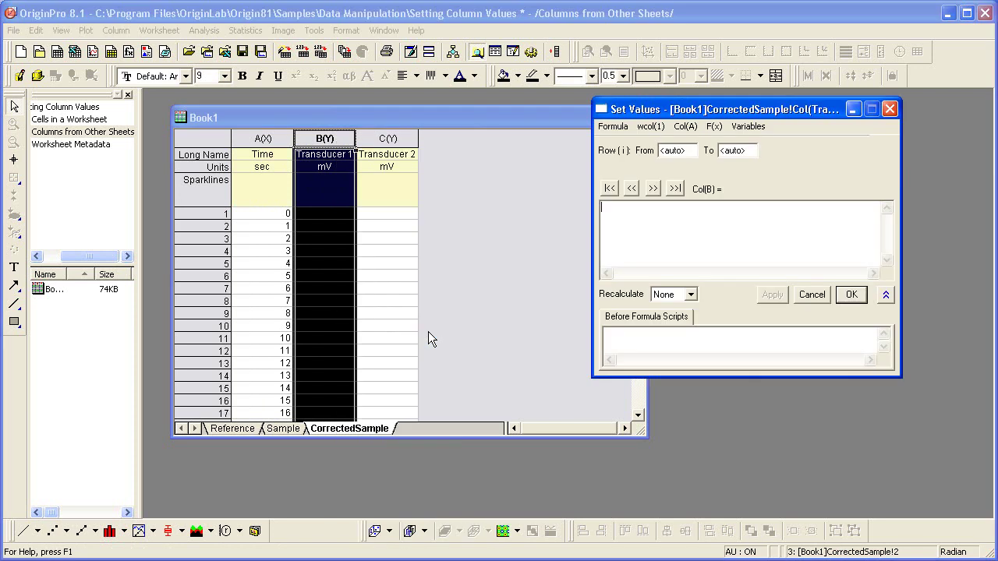
pyautogui.click(748, 127)
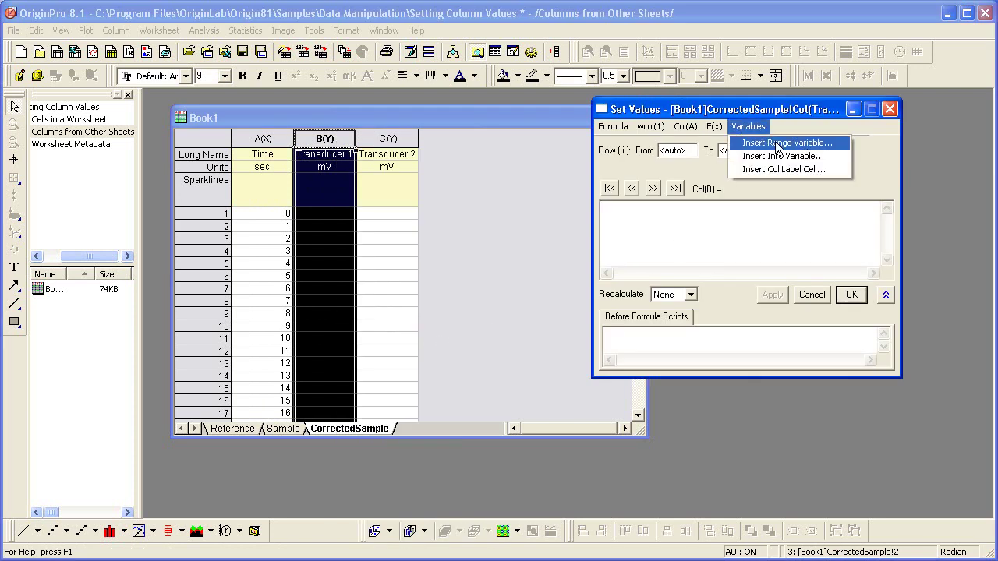
pyautogui.click(833, 144)
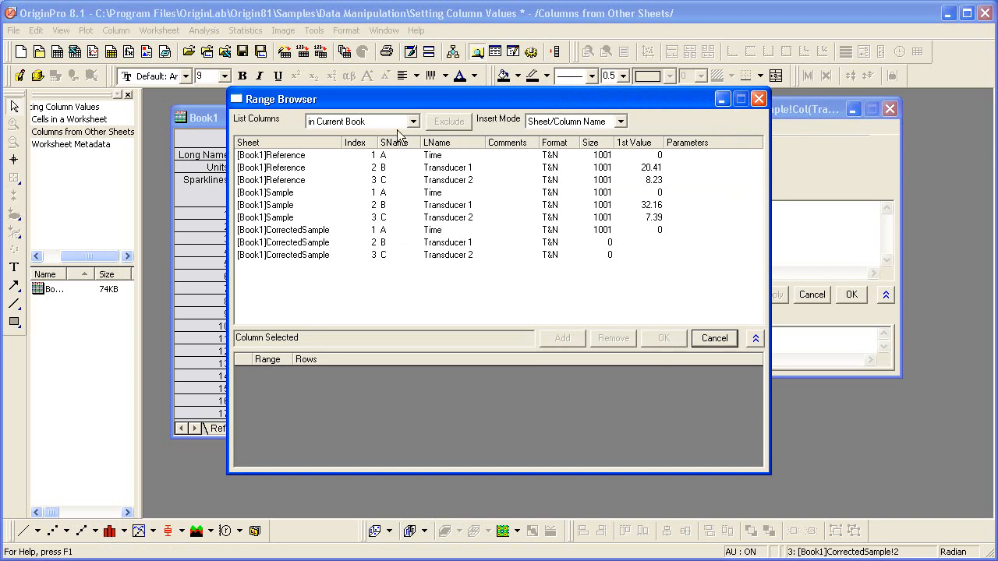
# - Sort by long name and insert ranges r1 = Reference!B and r2 = Sample!B for both Transducer 1 columns
pyautogui.click(457, 143)
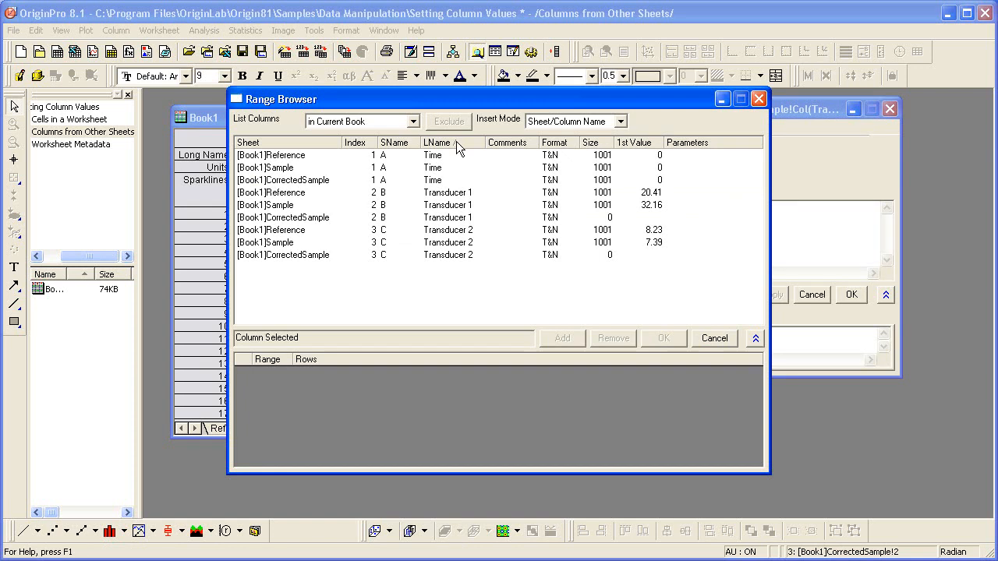
pyautogui.click(479, 194)
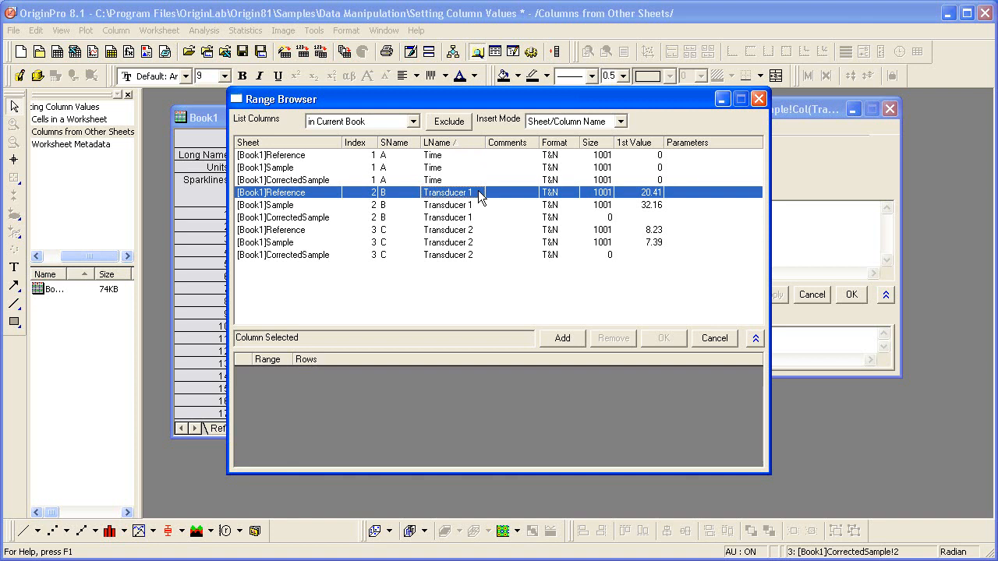
pyautogui.keyDown('ctrl'); pyautogui.click(475, 204); pyautogui.keyUp('ctrl')
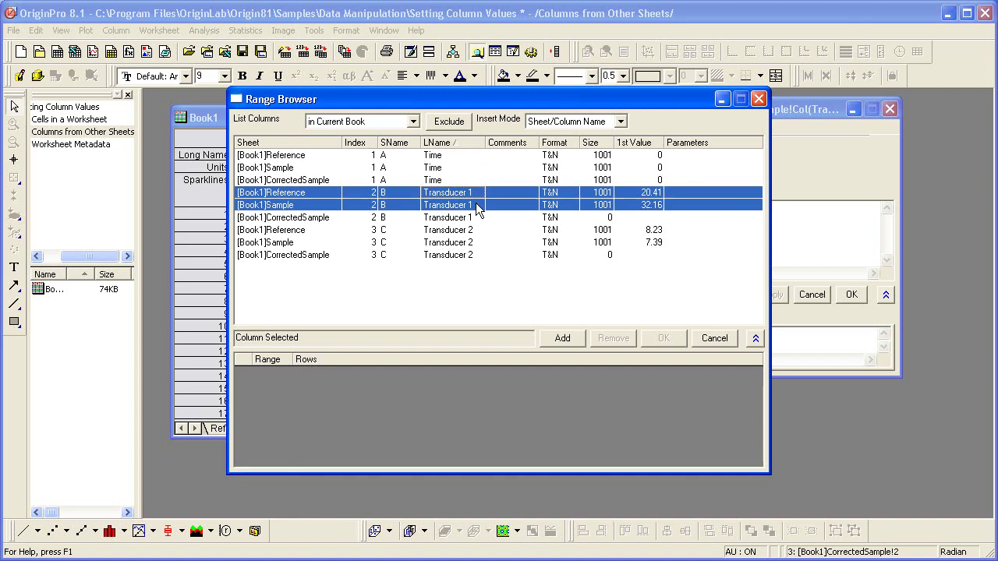
pyautogui.click(560, 337)
pyautogui.click(663, 339)
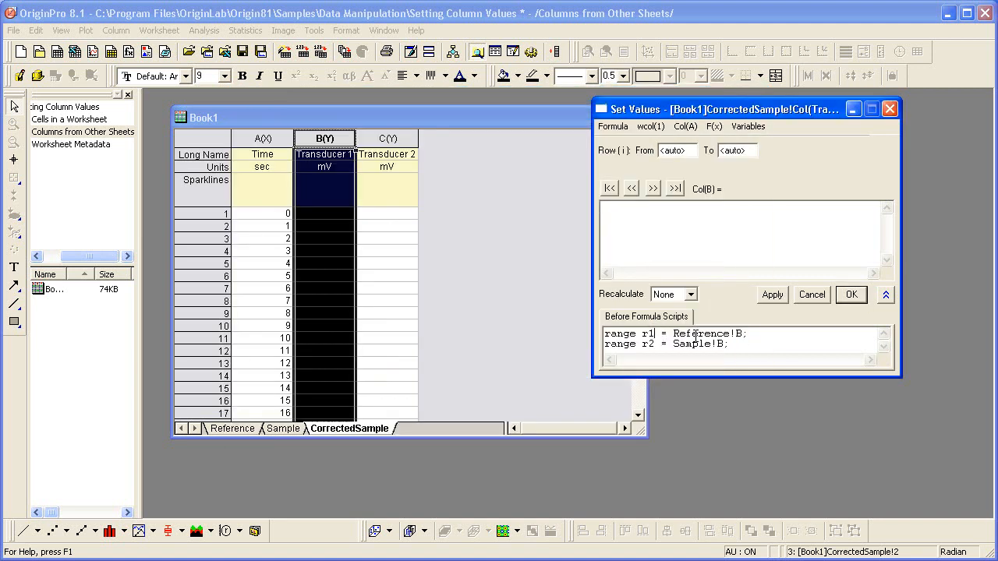
# - Rename the ranges to rRef and rSample and fill Transducer 1 with rSample - (rSample[1] - rRef[1])
pyautogui.press('BackSpace')
pyautogui.write('Ref')
pyautogui.press('Down')
pyautogui.press('BackSpace')
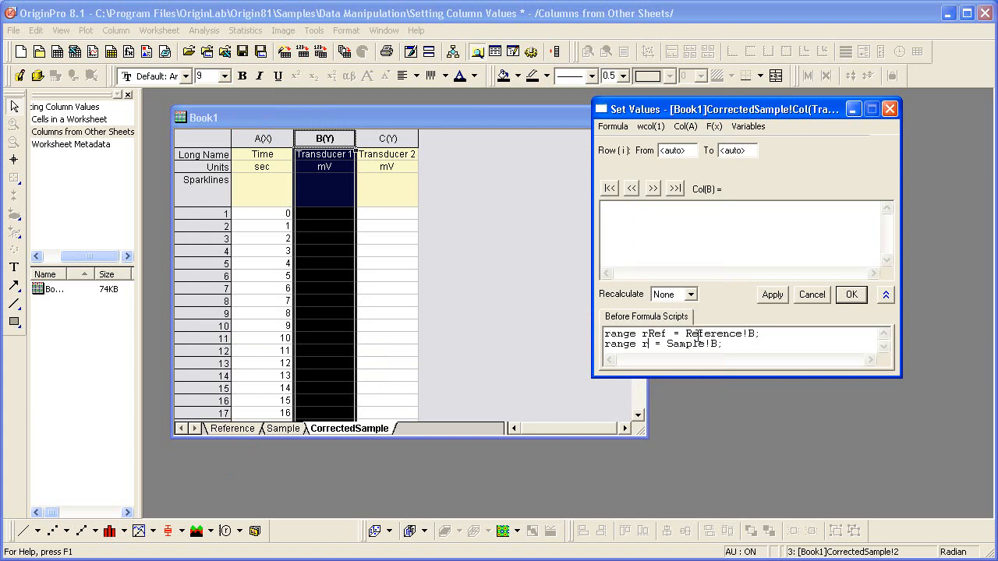
pyautogui.write('Sample')
pyautogui.write('rSample ')
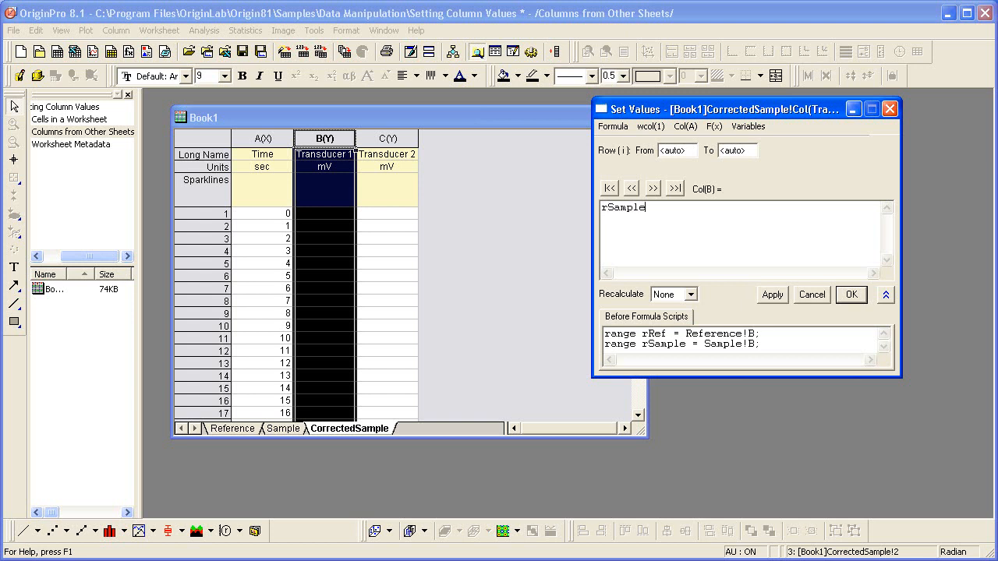
pyautogui.write('- ')
pyautogui.write('(rSam')
pyautogui.write('ple')
pyautogui.write('[1] ')
pyautogui.write('- r')
pyautogui.write('Ref[')
pyautogui.write('1]')
pyautogui.write(')')
pyautogui.click(779, 298)
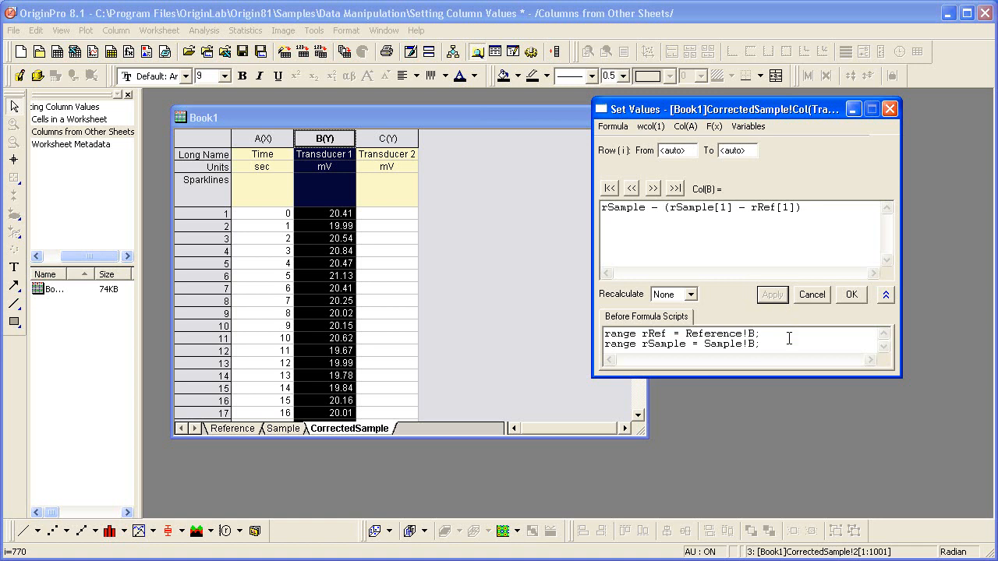
# - Replace column B with wcol(_ThisColNum) in both rRef and rSample ranges and recompute Transducer 1
pyautogui.doubleClick(749, 334)
pyautogui.click(716, 127)
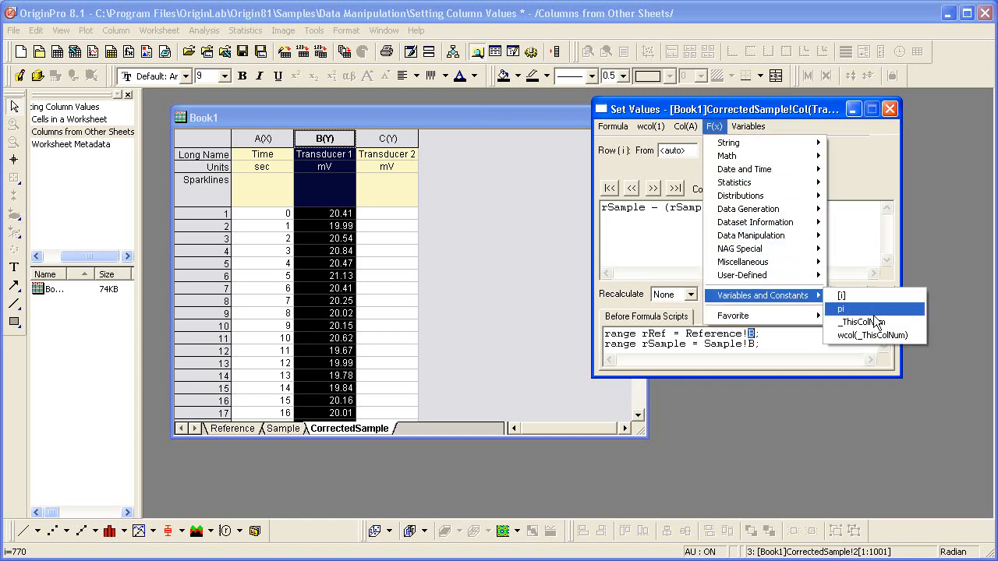
pyautogui.moveTo(763, 296)
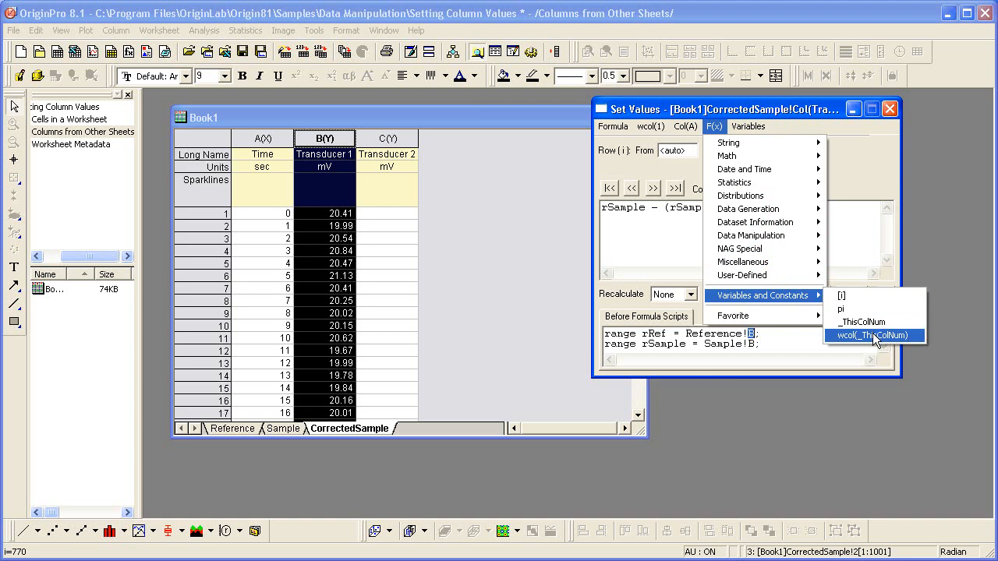
pyautogui.click(872, 335)
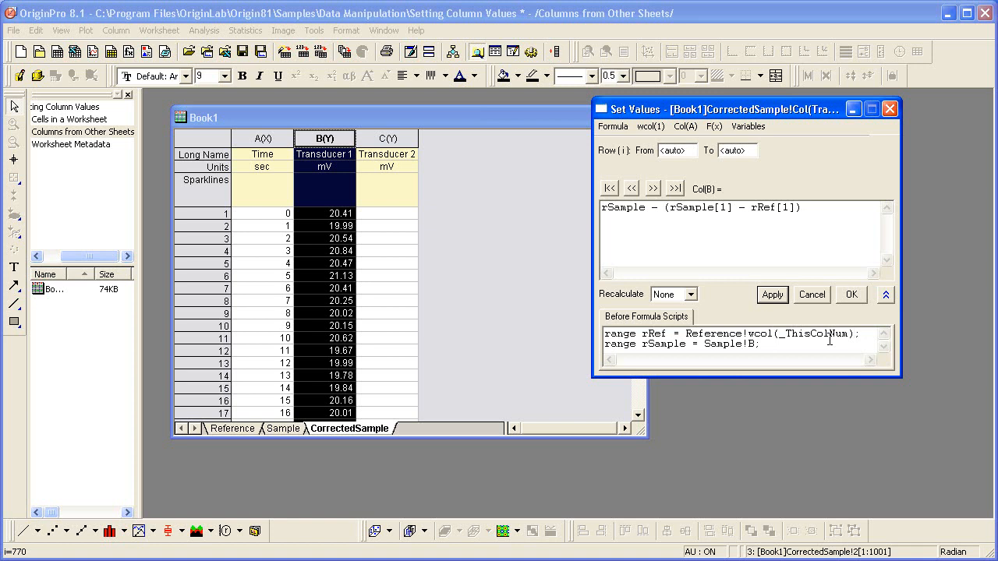
pyautogui.doubleClick(750, 344)
pyautogui.click(714, 126)
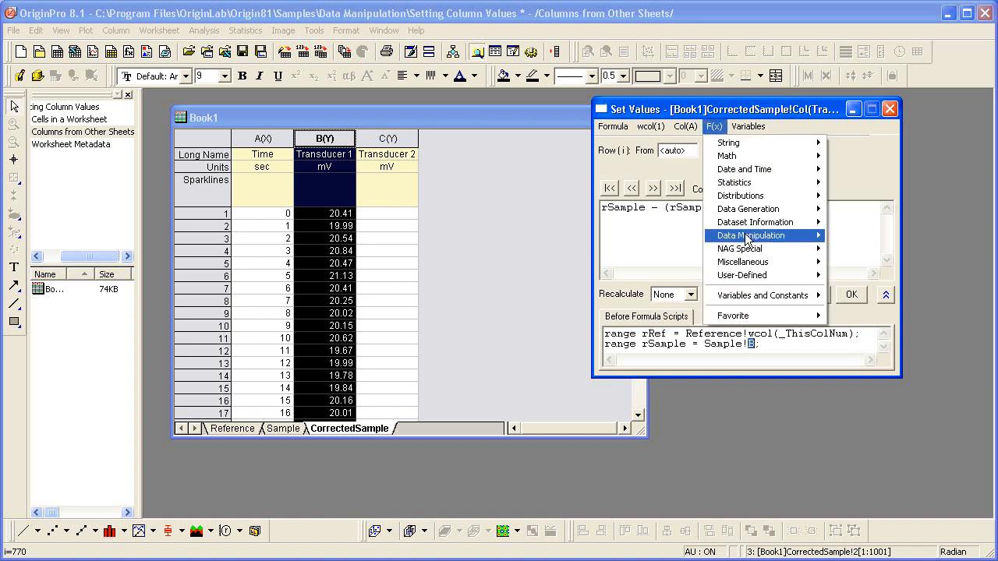
pyautogui.moveTo(763, 295)
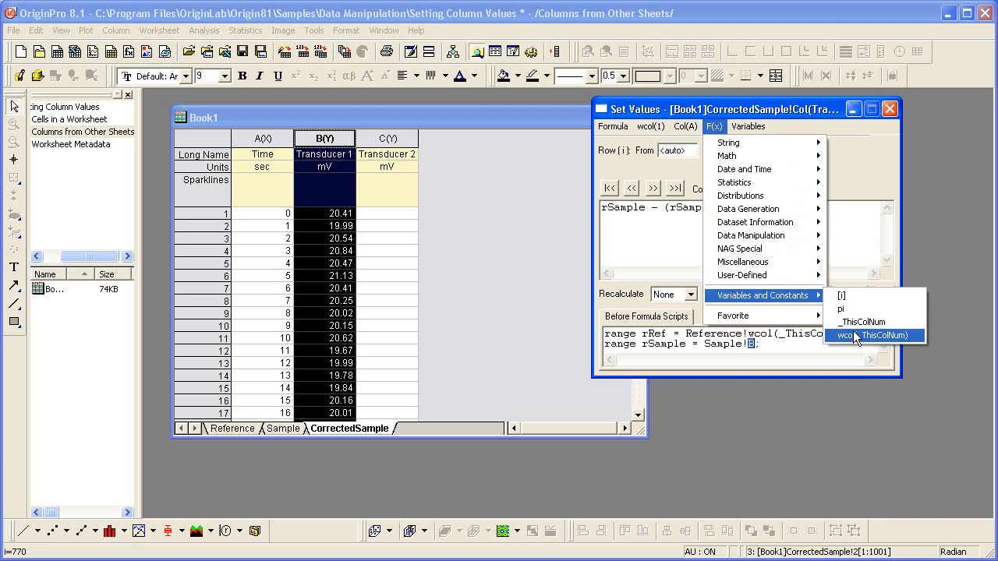
pyautogui.click(855, 337)
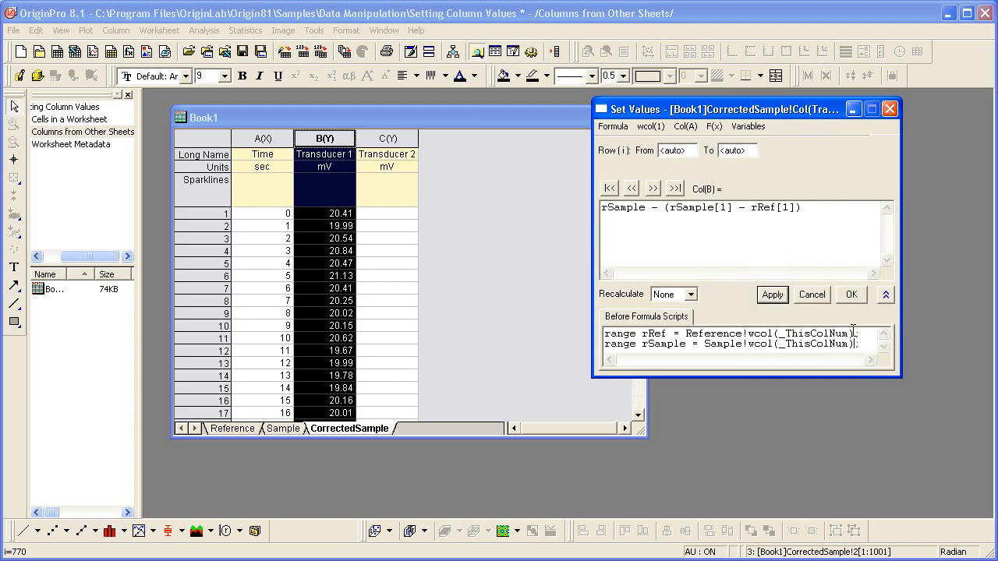
pyautogui.click(772, 295)
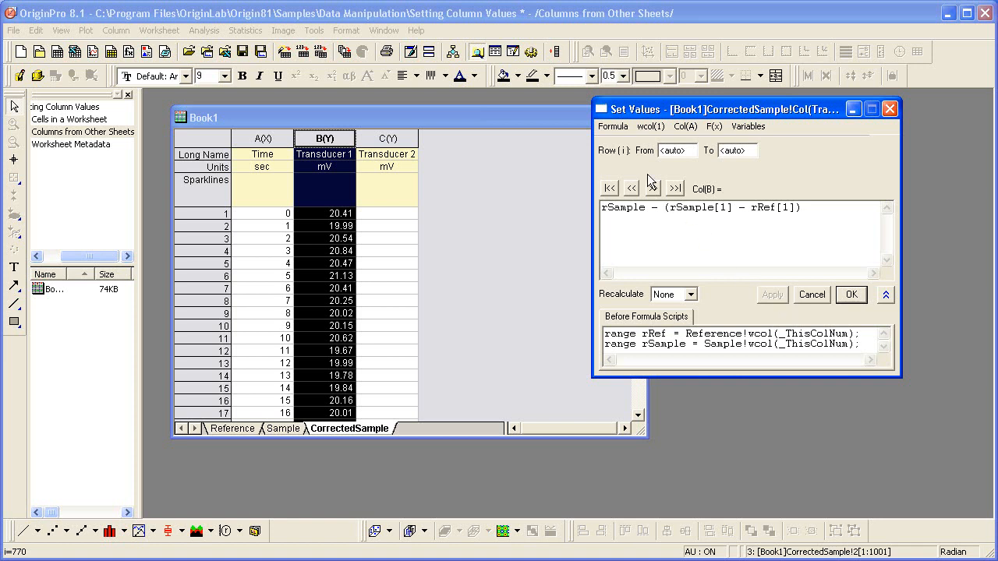
# - Save the Transducer 1 formula and its range scripts as 'My Correction' via Formula > Save As
pyautogui.click(616, 127)
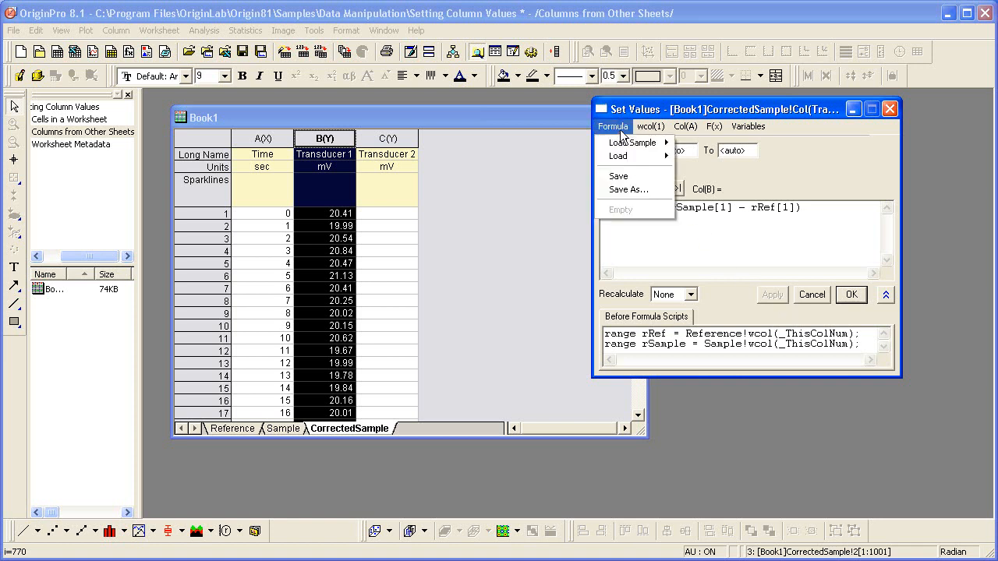
pyautogui.click(637, 176)
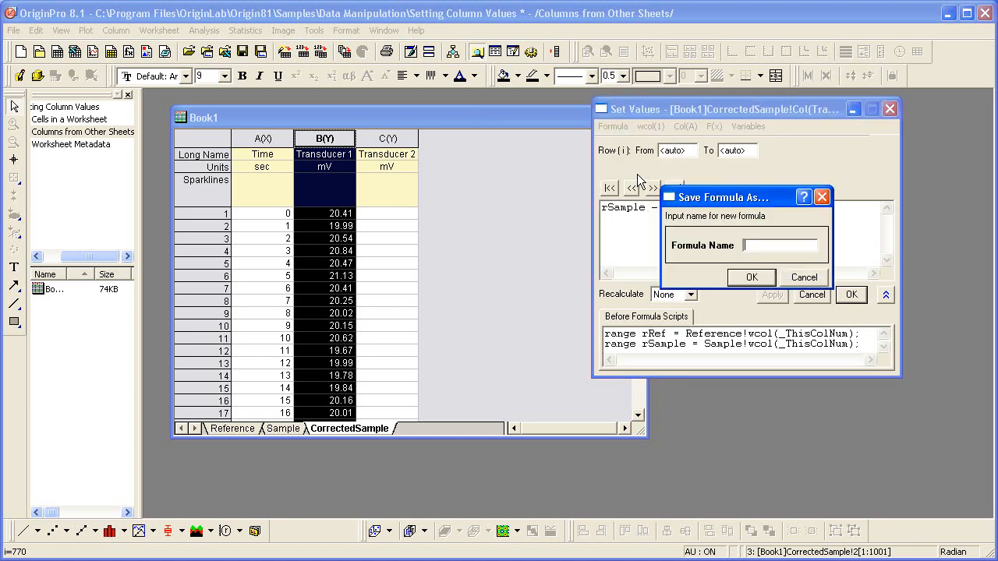
pyautogui.write('My ')
pyautogui.write('Correction')
pyautogui.click(763, 283)
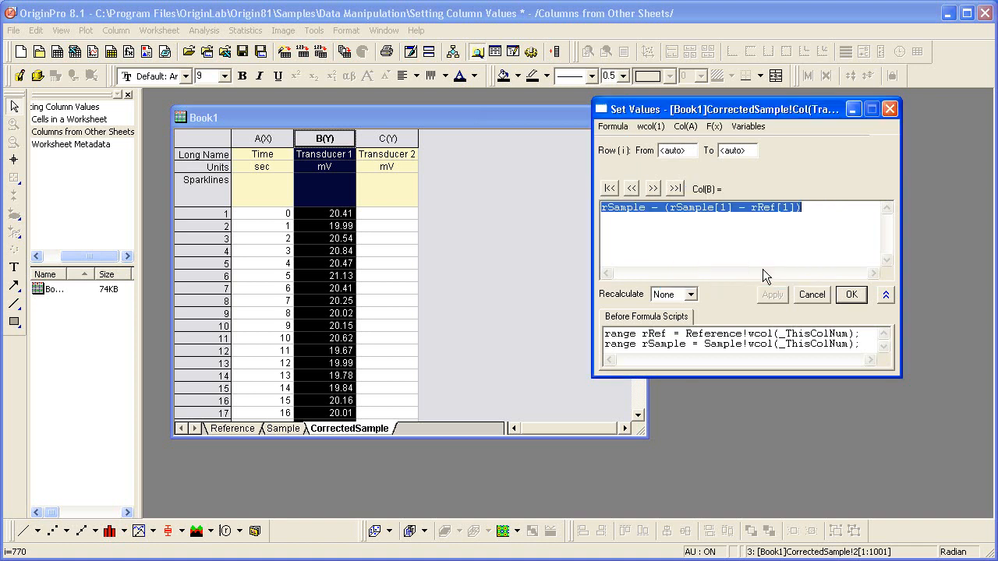
# - Move to Transducer 2, load My Correction to fill it (8.23, 8.17…) and close Set Values
pyautogui.click(652, 189)
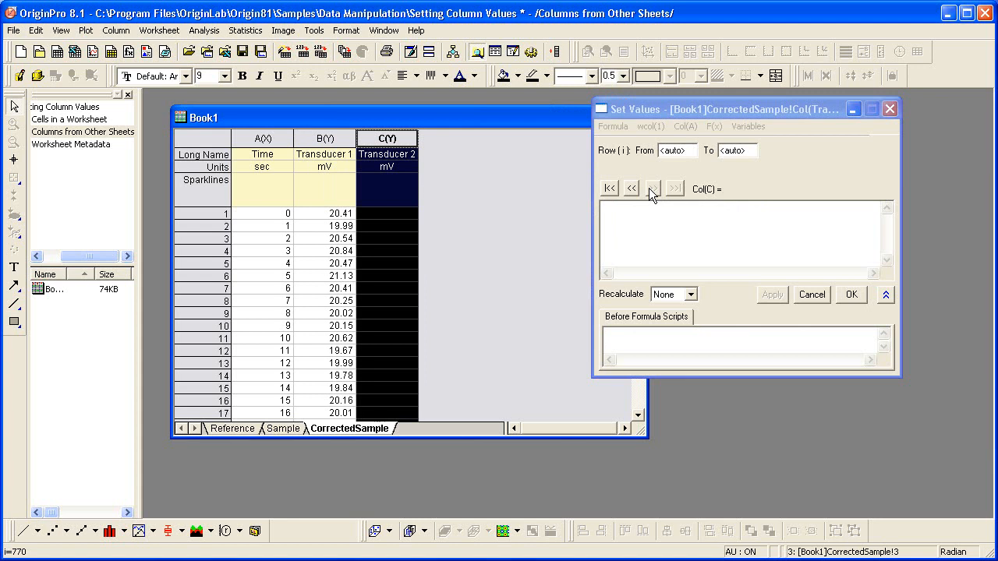
pyautogui.click(613, 126)
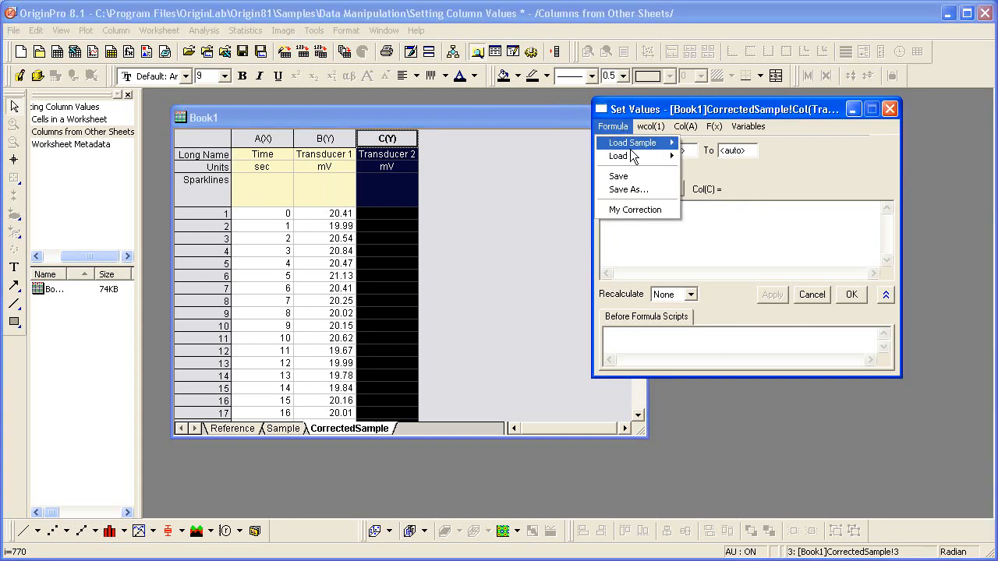
pyautogui.moveTo(636, 156)
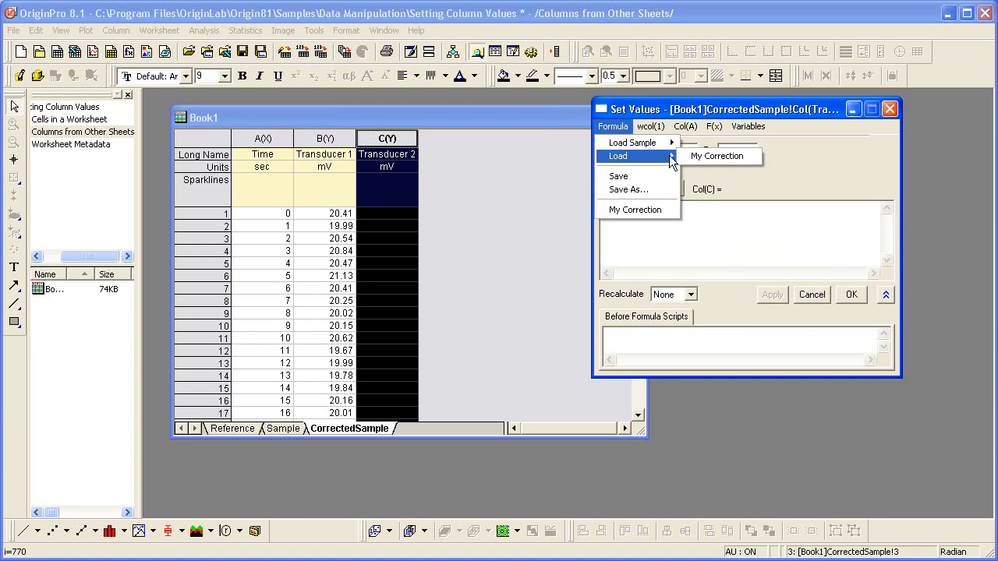
pyautogui.click(729, 158)
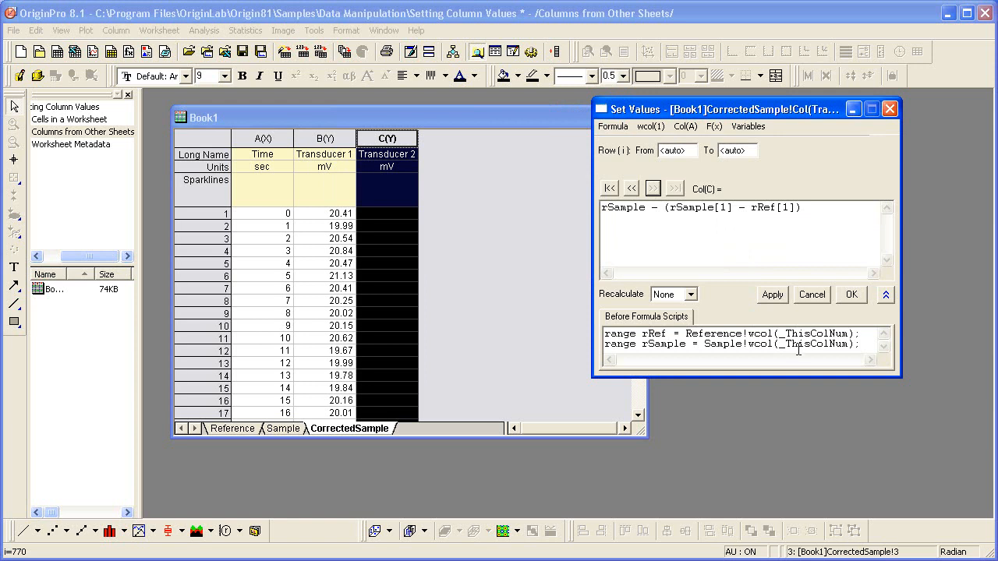
pyautogui.click(772, 296)
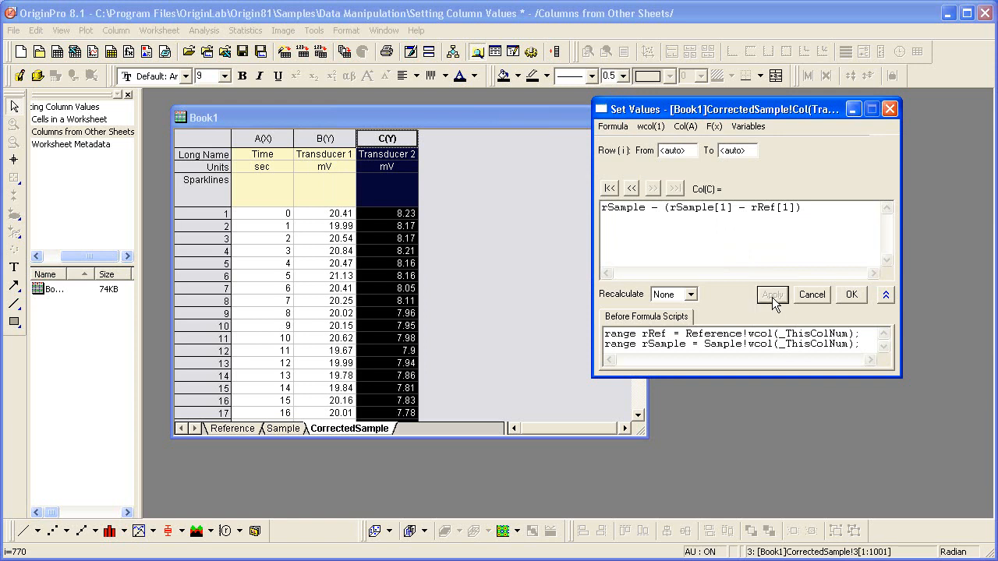
pyautogui.click(850, 295)
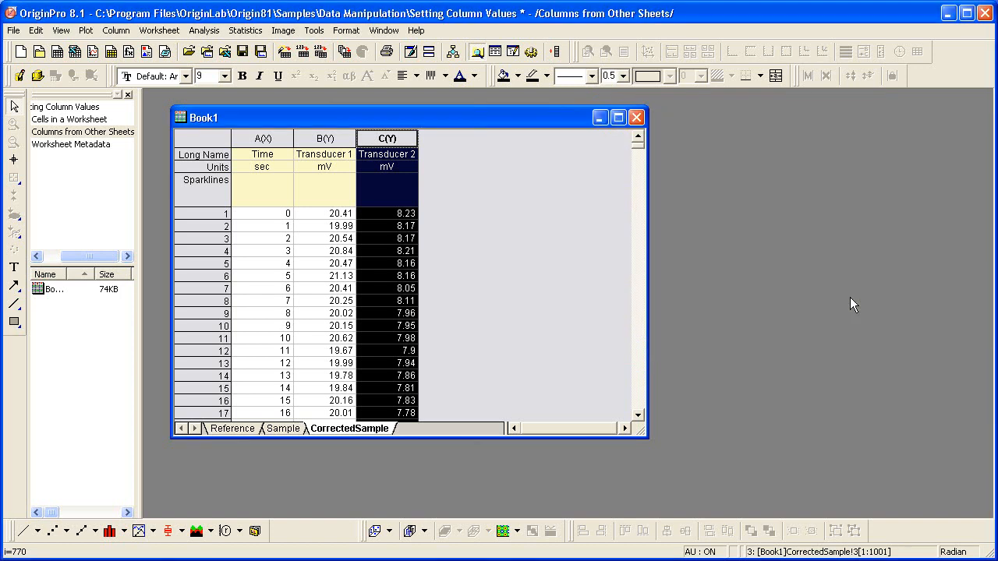